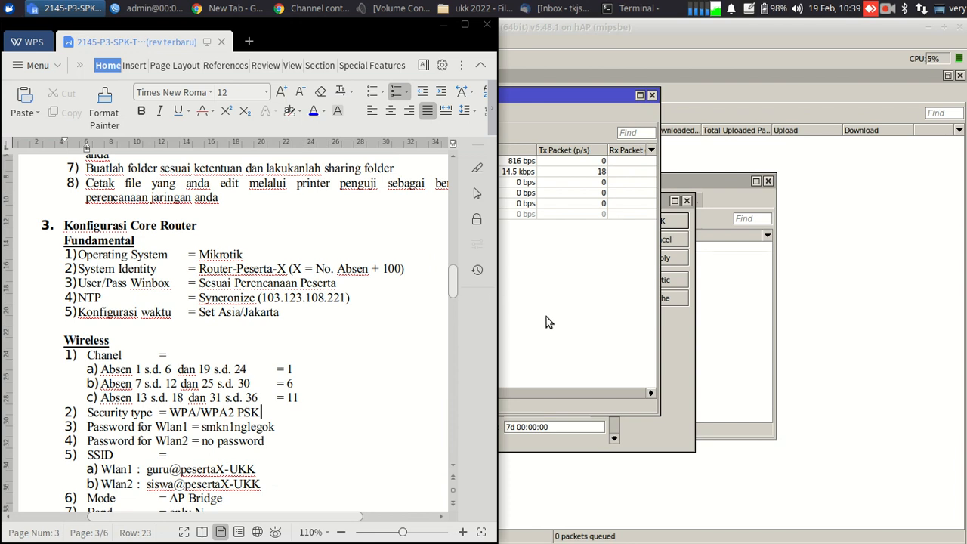
# Switch to WinBox and arrange its window beside the task document so the router configuration requirements stay readable.
pyautogui.click(944, 27)
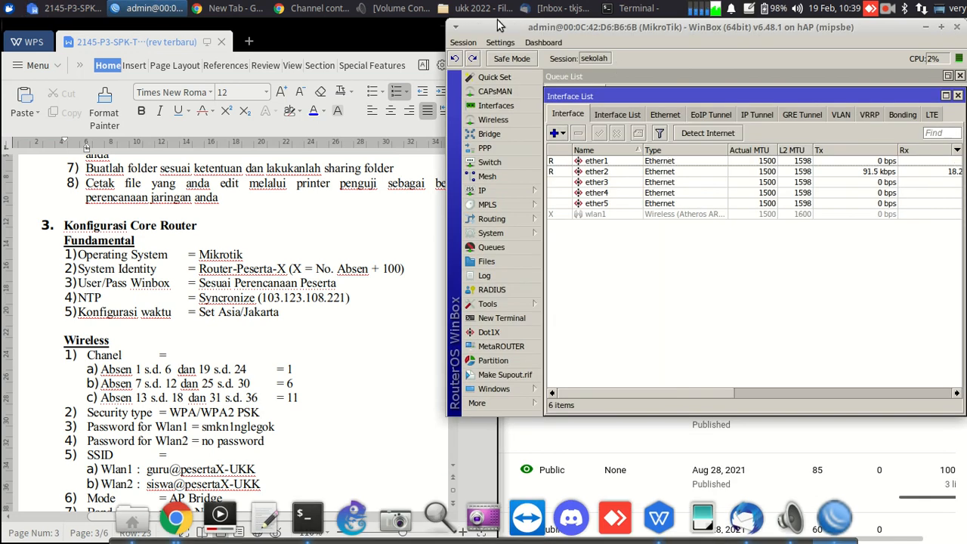
pyautogui.moveTo(497, 26)
pyautogui.mouseDown()
pyautogui.moveTo(561, 22)
pyautogui.moveTo(494, 21)
pyautogui.mouseUp()
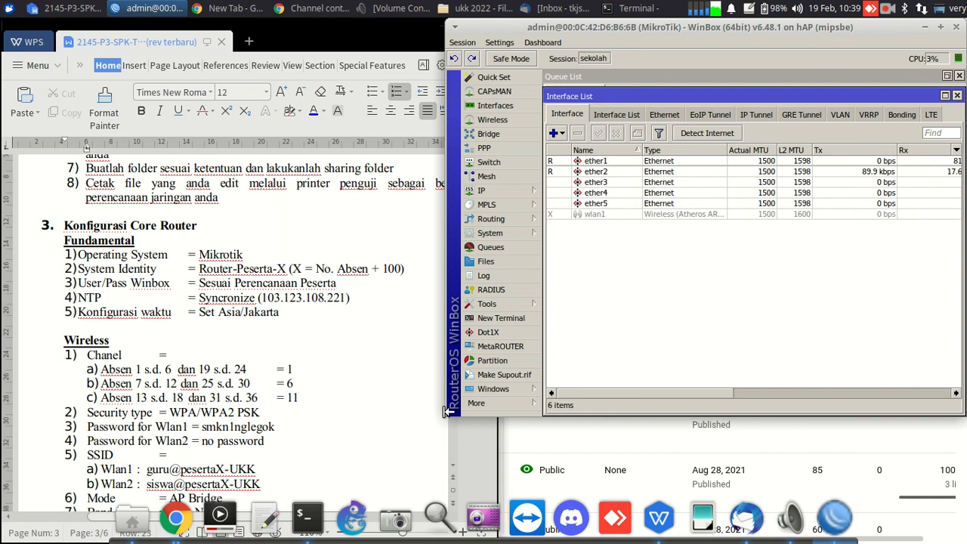
pyautogui.moveTo(445, 412); pyautogui.dragTo(461, 447)
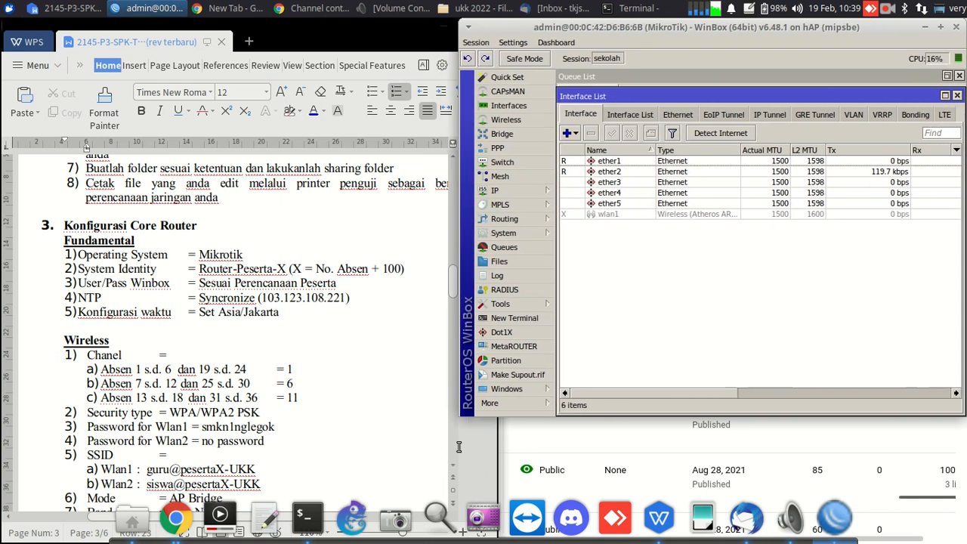
# Set the router's system identity to Router-Peserta78.
pyautogui.click(520, 236)
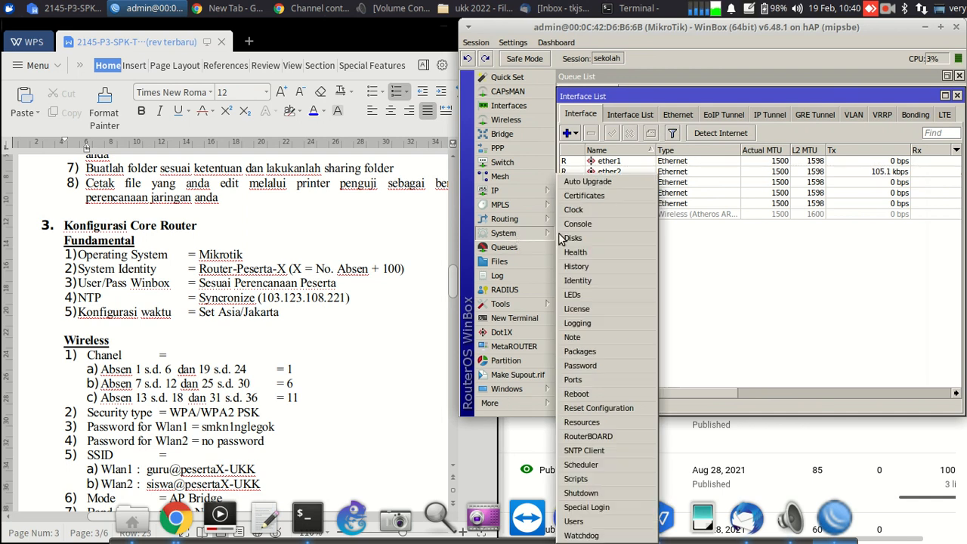
pyautogui.click(589, 282)
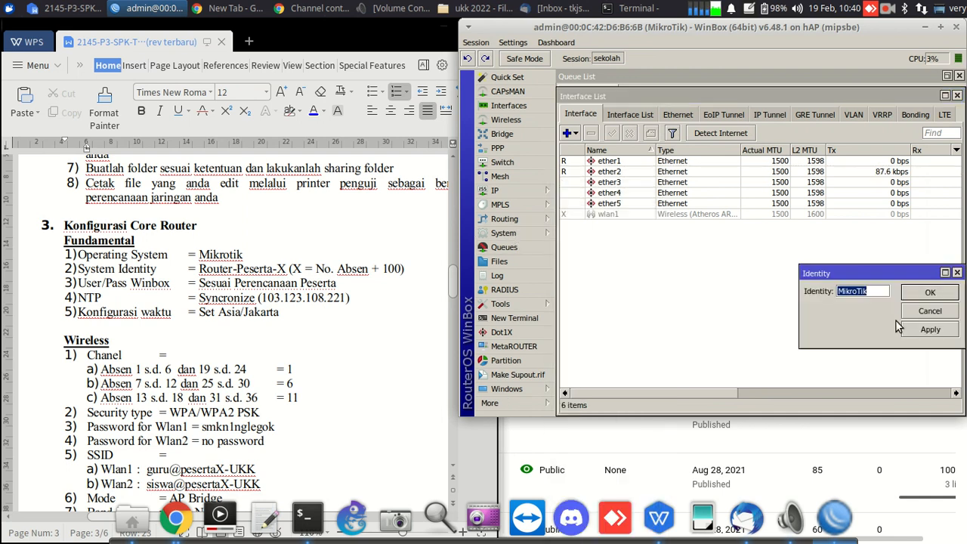
pyautogui.write('Ro')
pyautogui.write('uter')
pyautogui.write('-Peserta')
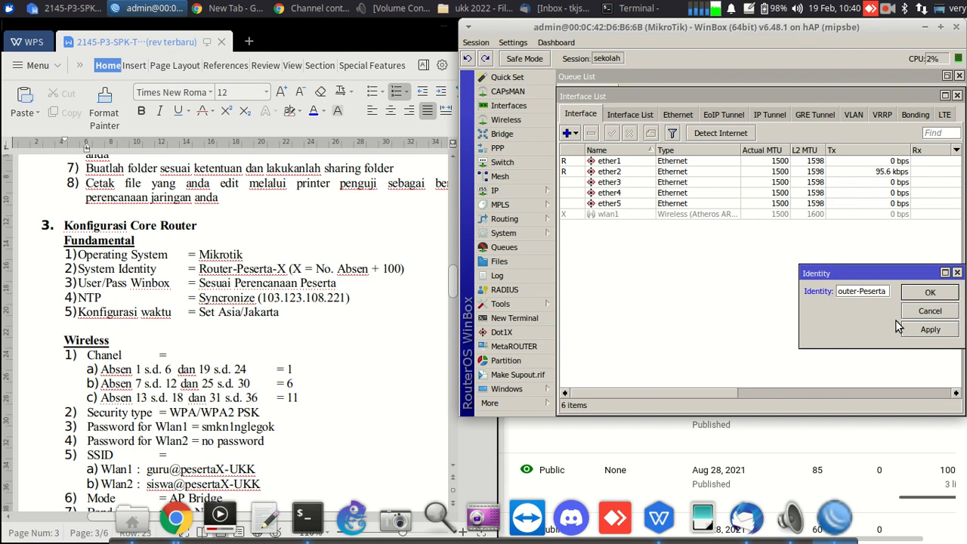
pyautogui.write('78')
pyautogui.click(945, 297)
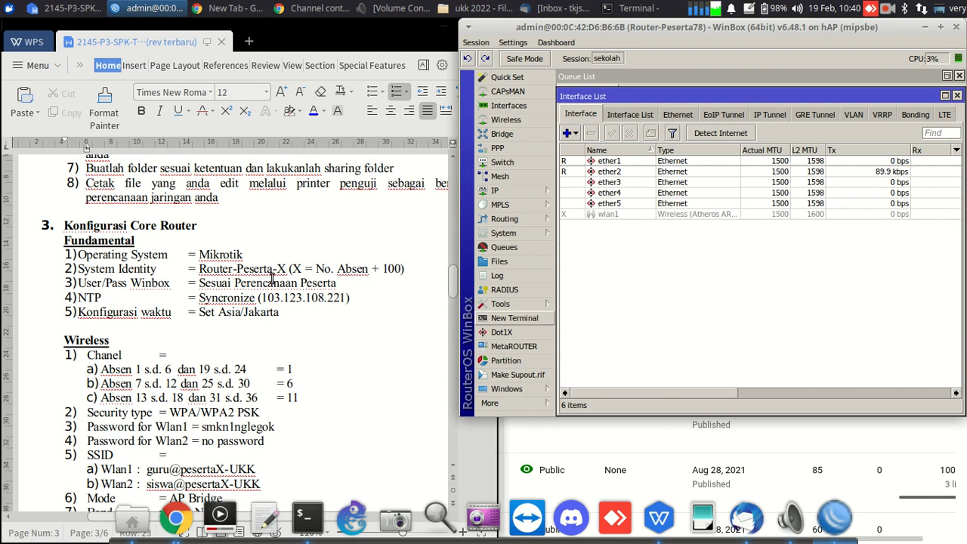
# Change the login password of the default admin user, entering and confirming the new password, and save the user.
pyautogui.click(528, 231)
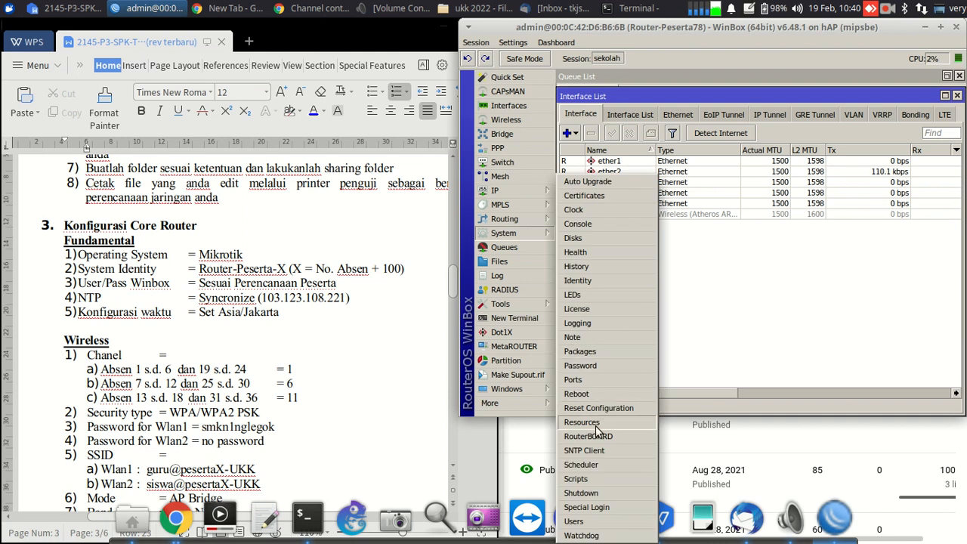
pyautogui.click(590, 522)
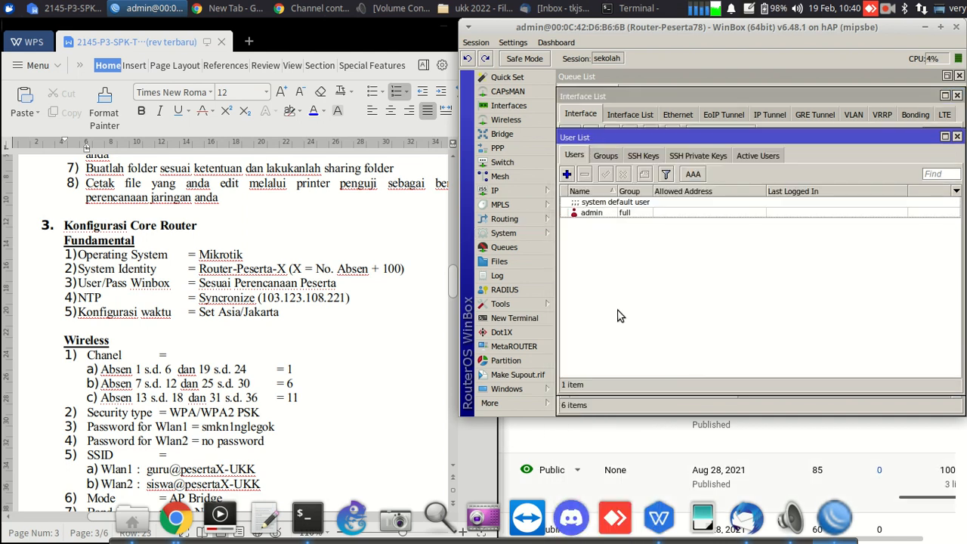
pyautogui.click(622, 212)
pyautogui.doubleClick(622, 212)
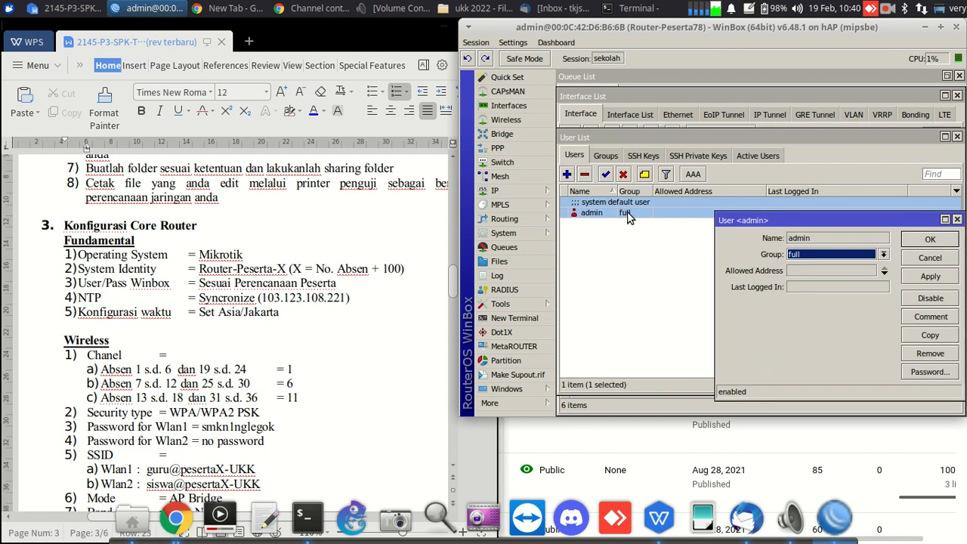
pyautogui.click(931, 372)
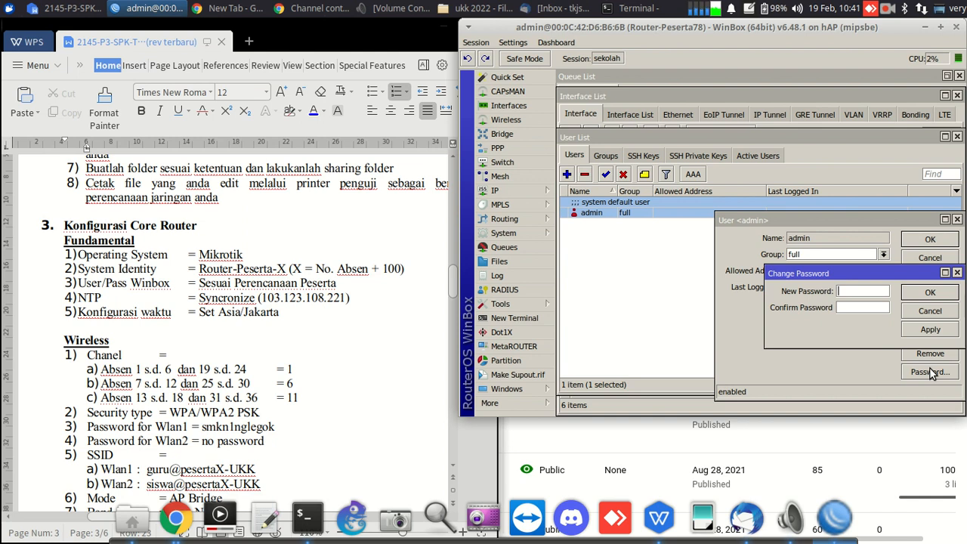
pyautogui.write('*******')
pyautogui.press('Tab')
pyautogui.write('*********')
pyautogui.click(935, 297)
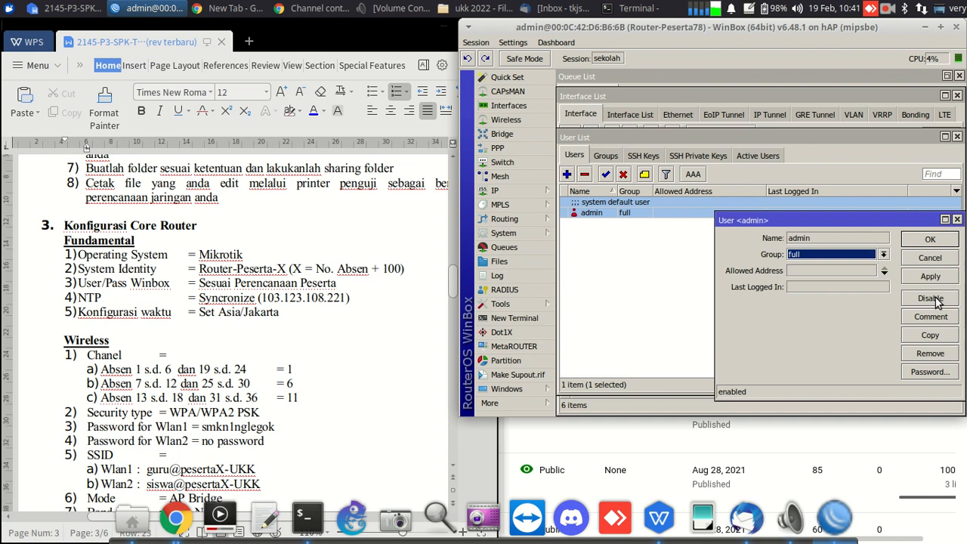
pyautogui.click(928, 239)
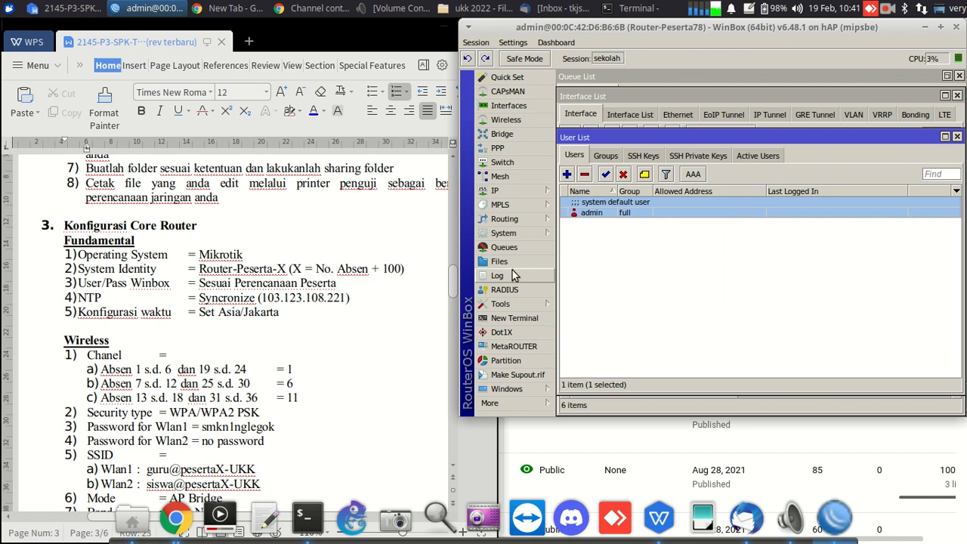
# Enable the SNTP client with 103.123.108.221 as the primary NTP server and save the settings.
pyautogui.click(517, 237)
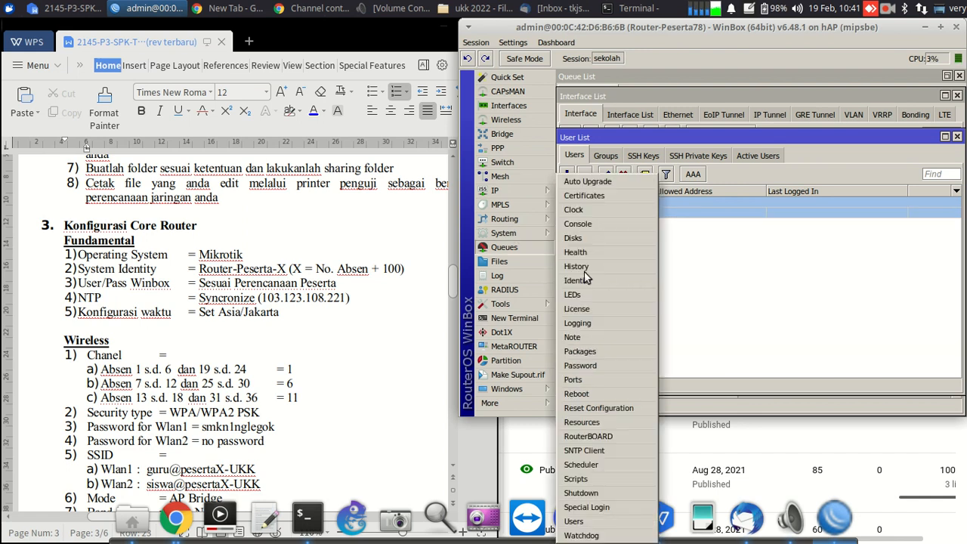
pyautogui.click(584, 450)
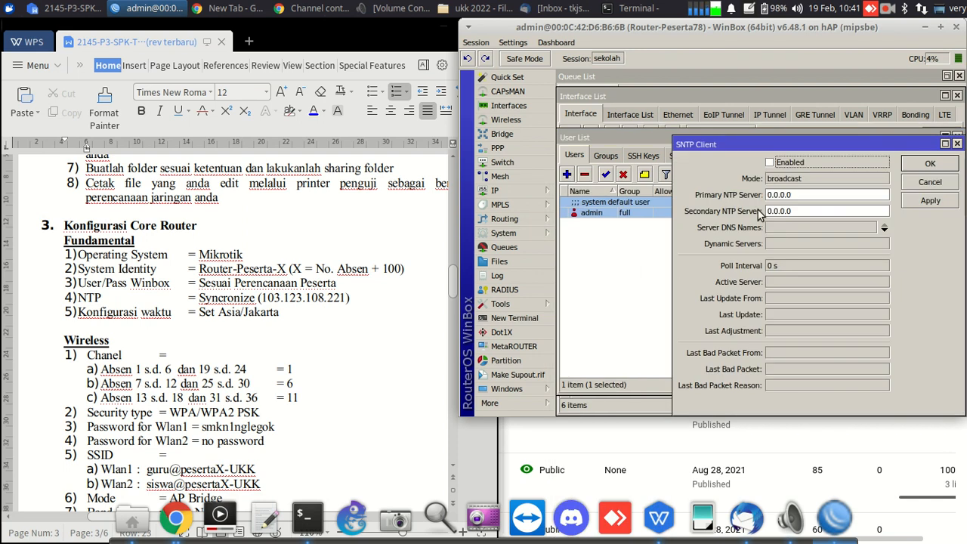
pyautogui.click(770, 162)
pyautogui.moveTo(807, 198); pyautogui.dragTo(762, 199)
pyautogui.write('103.1')
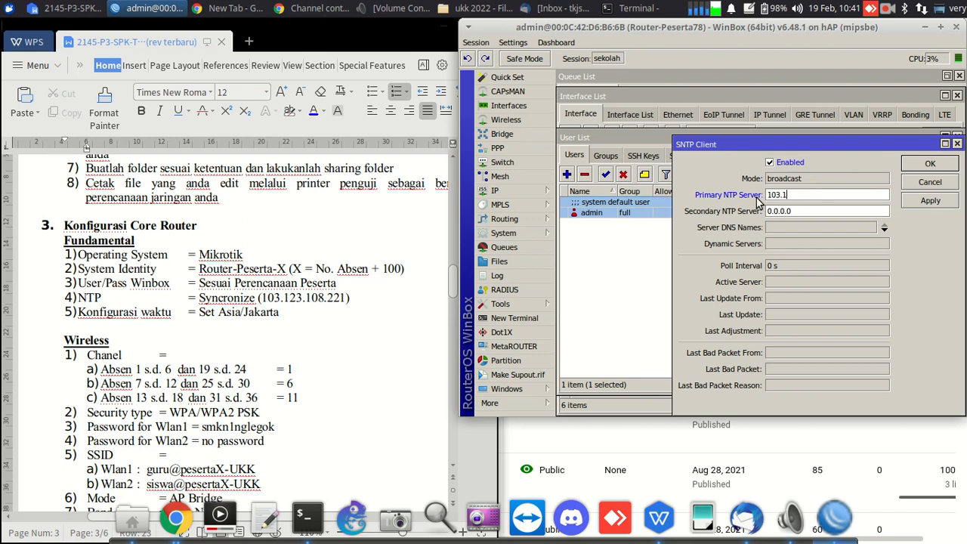
pyautogui.write('23.108.221')
pyautogui.click(921, 201)
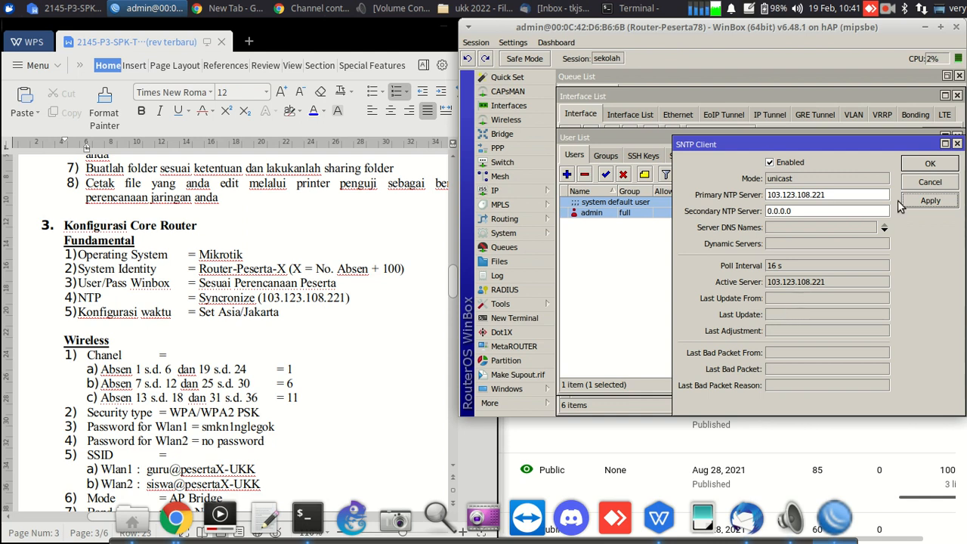
pyautogui.click(923, 164)
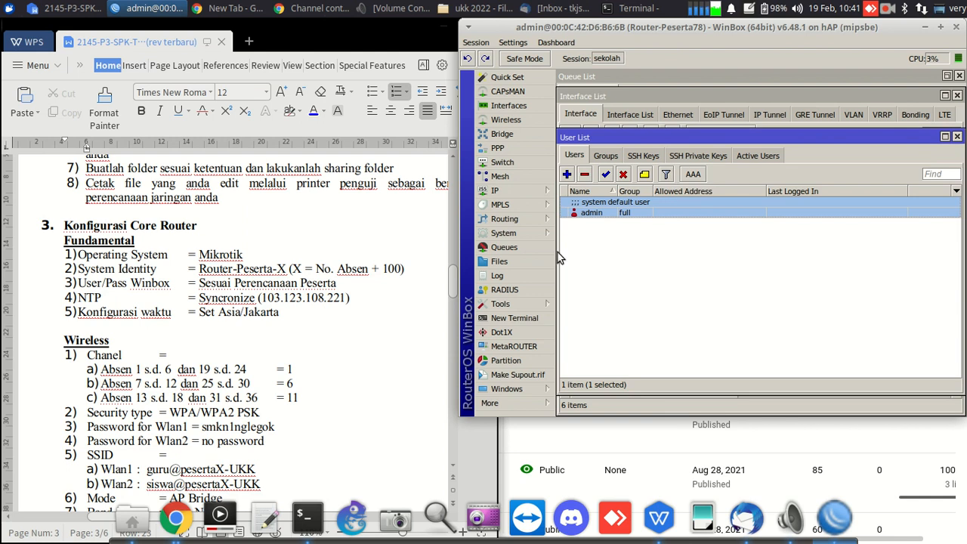
# Set the system clock's time zone to Asia/Jakarta and save the clock settings.
pyautogui.click(531, 232)
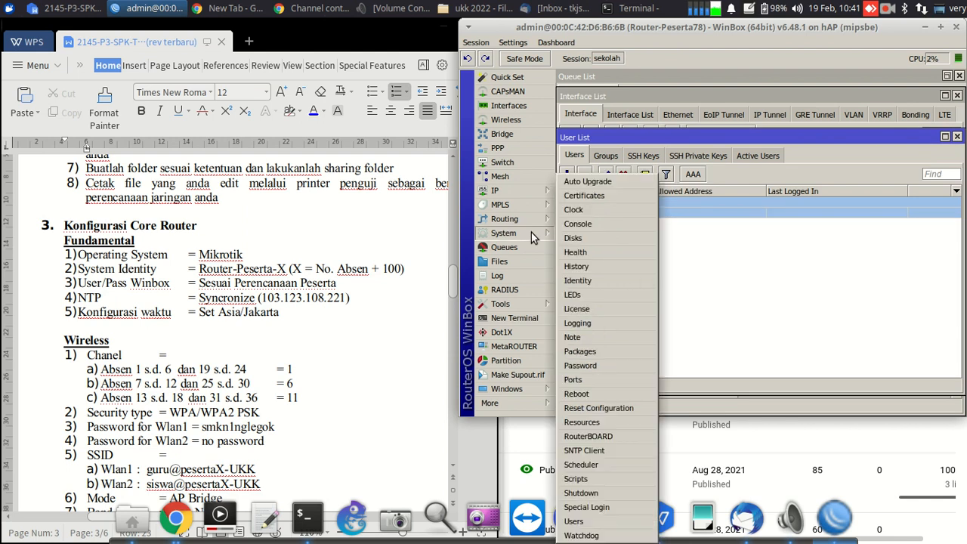
pyautogui.click(582, 210)
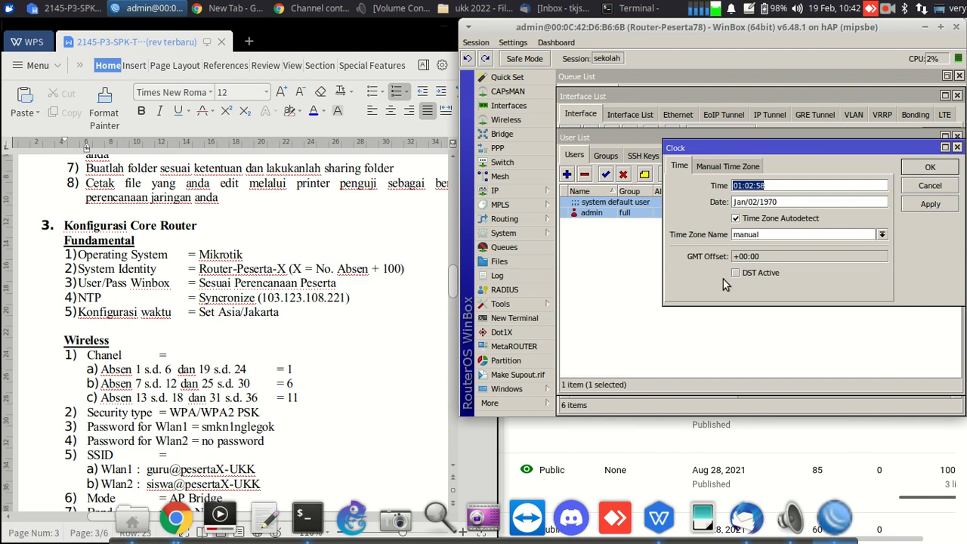
pyautogui.click(881, 235)
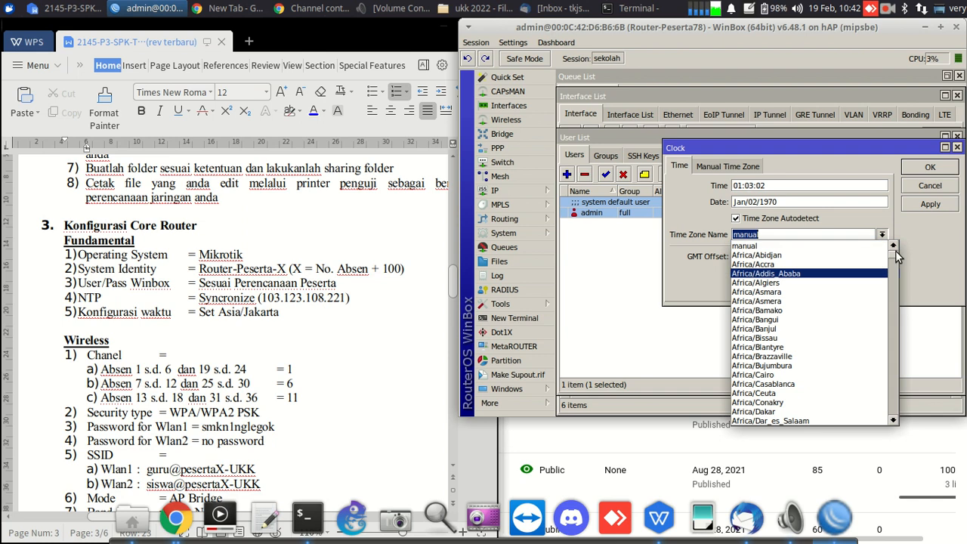
pyautogui.moveTo(898, 255); pyautogui.dragTo(894, 327)
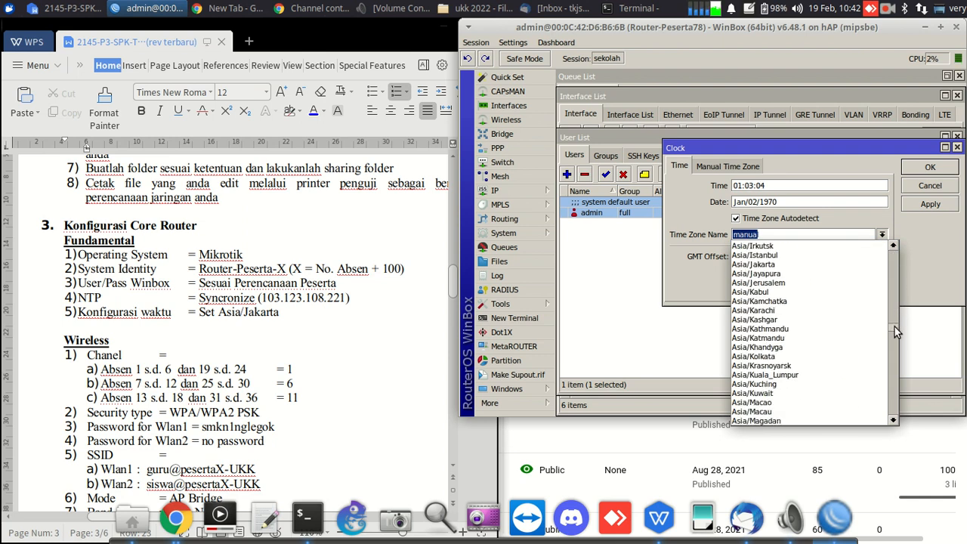
pyautogui.click(776, 269)
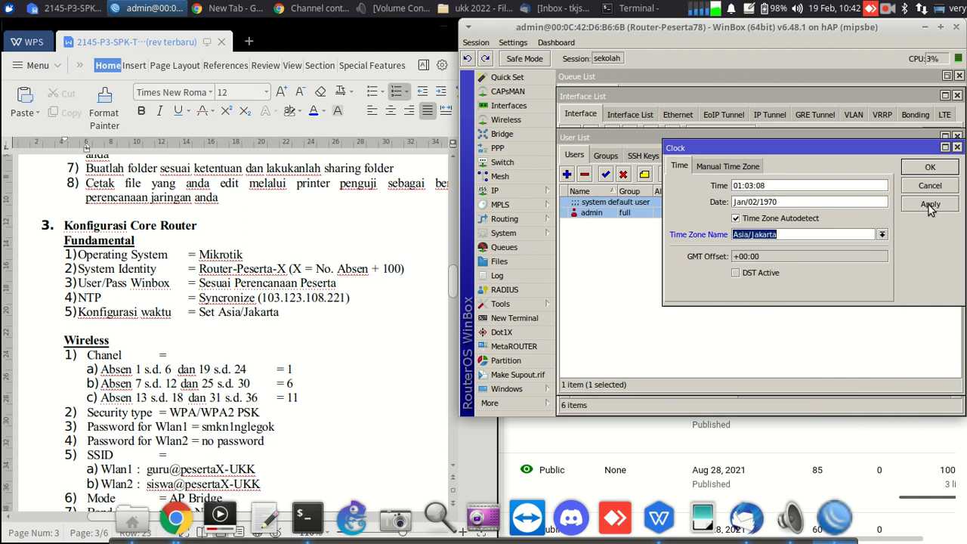
pyautogui.click(929, 205)
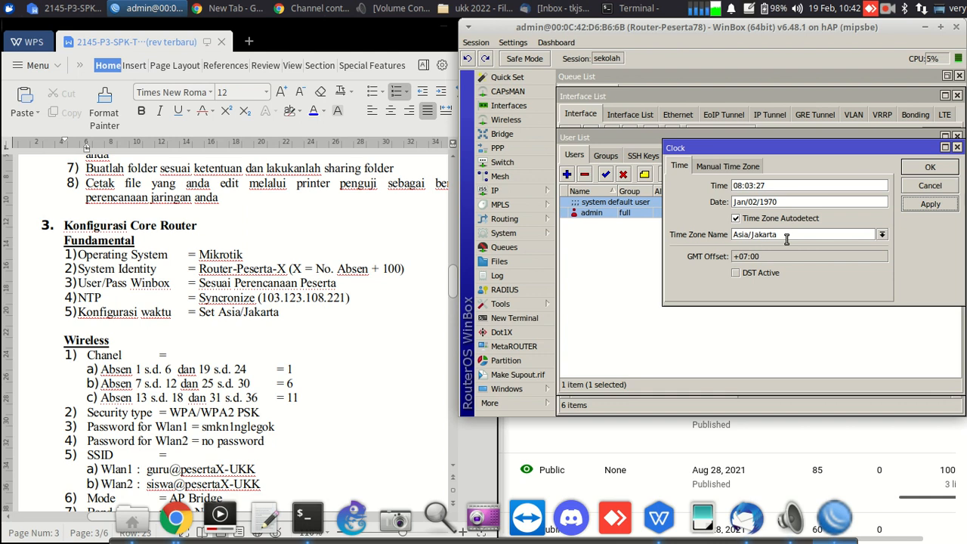
pyautogui.click(923, 166)
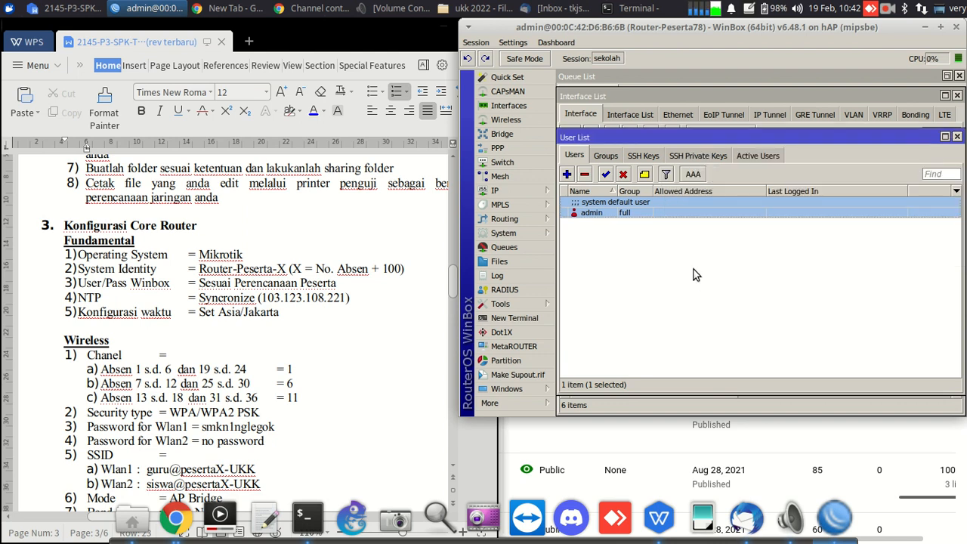